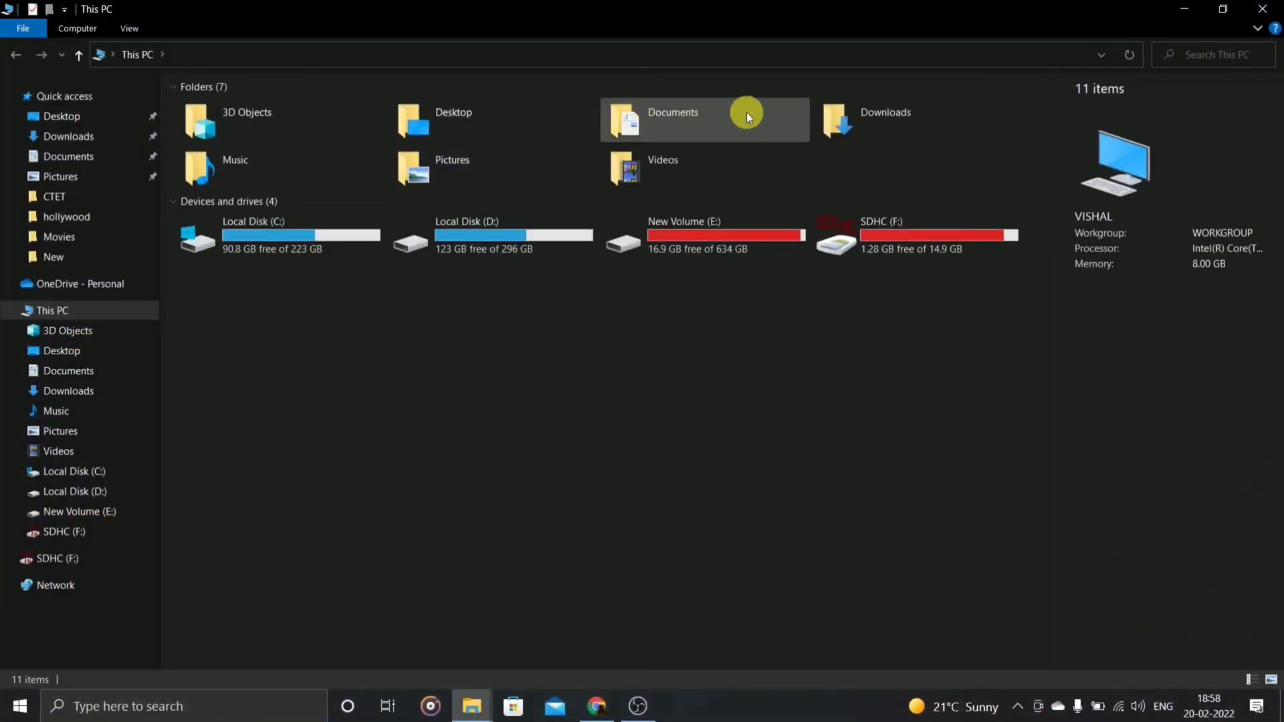
Step: Go to Downloads > Compressed > douwan > Douwan and read List.txt in Notepad
left_click(848, 126)
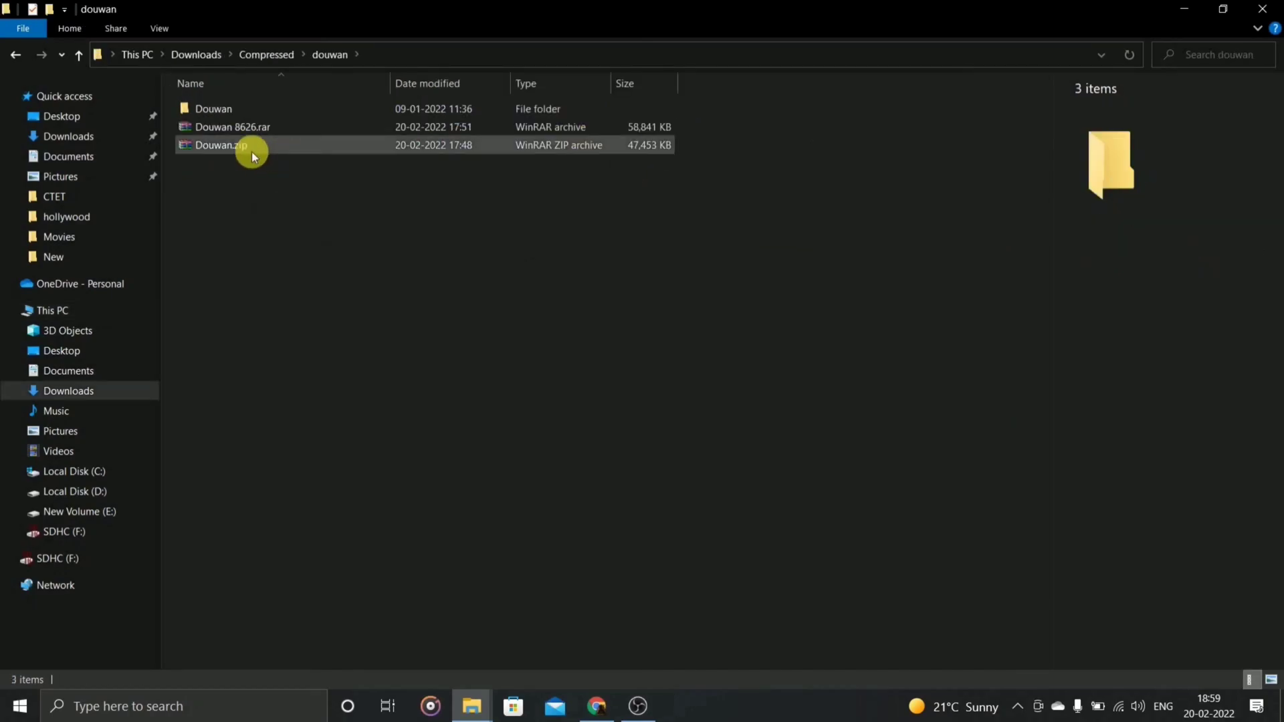
double_click(234, 114)
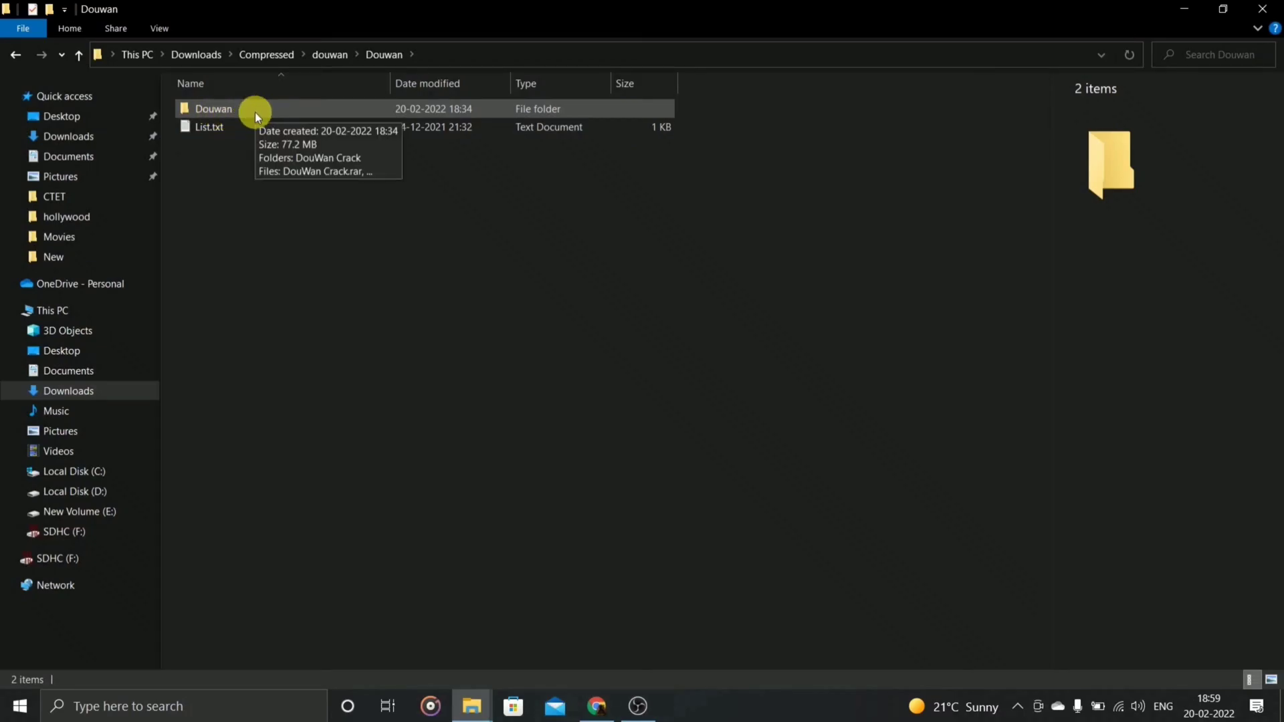
left_click(231, 129)
double_click(231, 130)
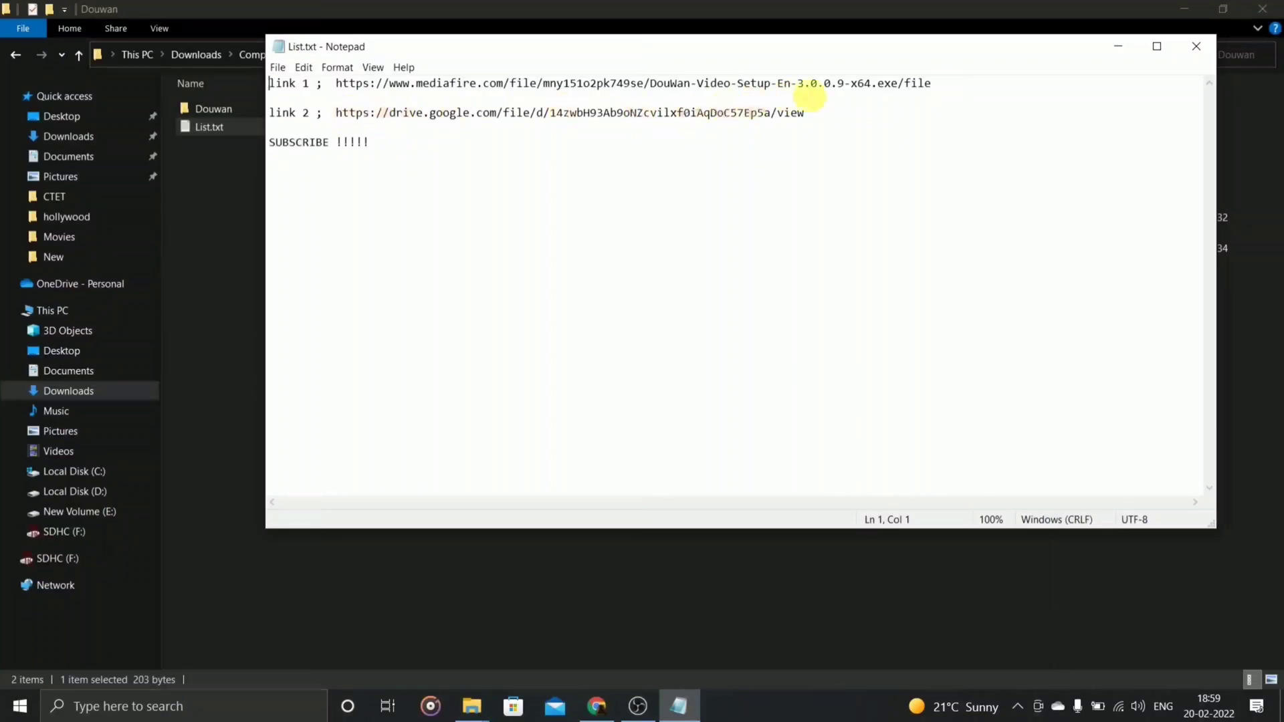
Step: Close List.txt and select DouWan-Video-Setup-En-3.0.0.9-x64.exe in the inner Douwan folder
left_click(1200, 47)
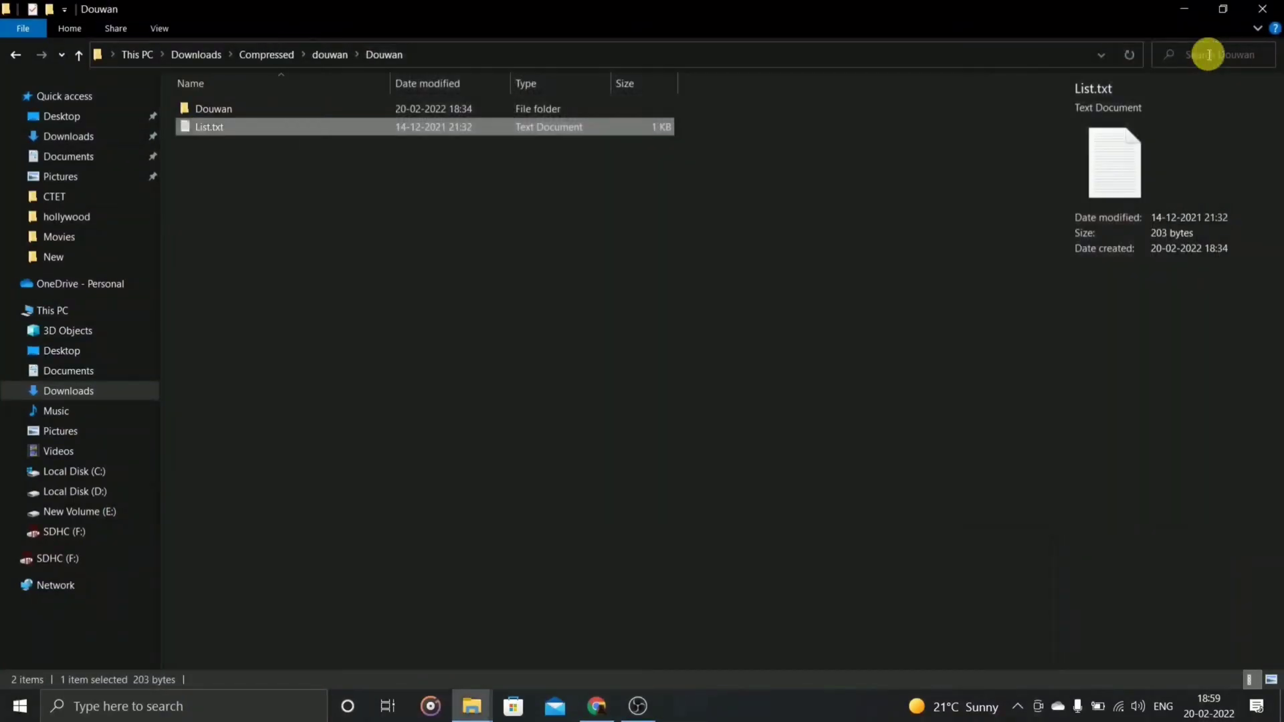
double_click(246, 112)
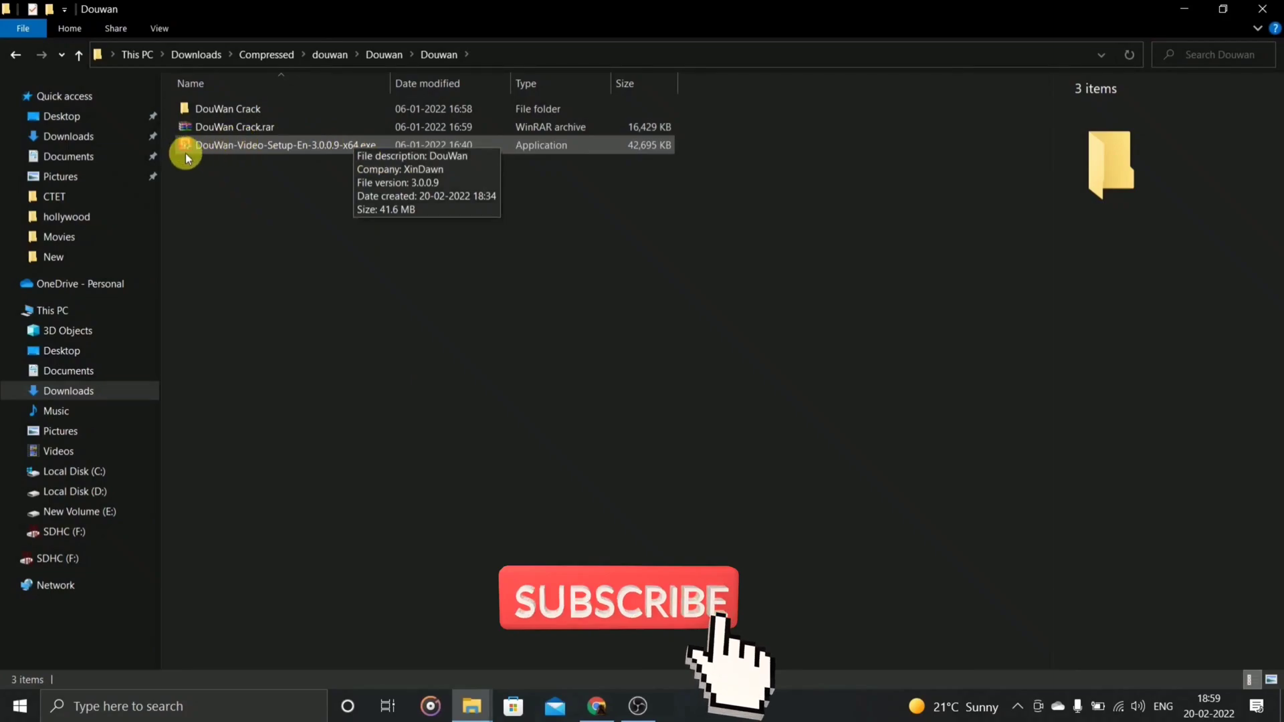
left_click(250, 150)
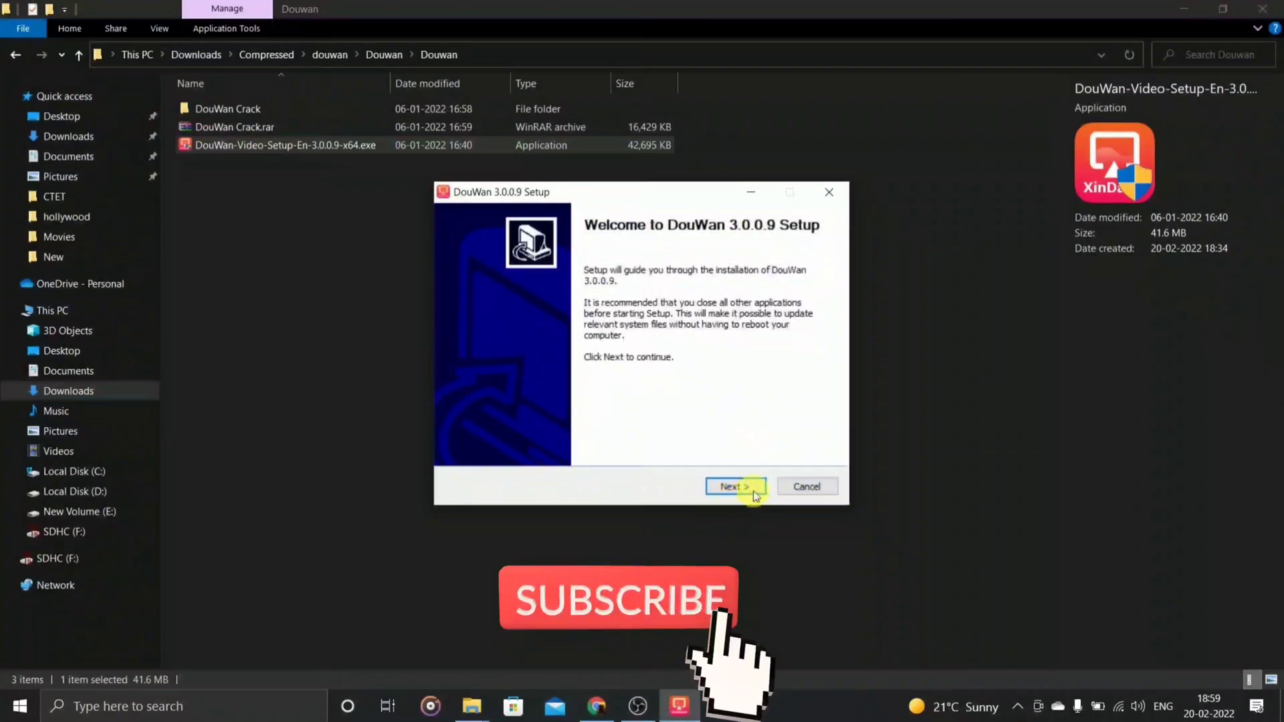
Step: Install DouWan 3.0.0.9 to the default location after accepting the licence terms, then finish
left_click(747, 490)
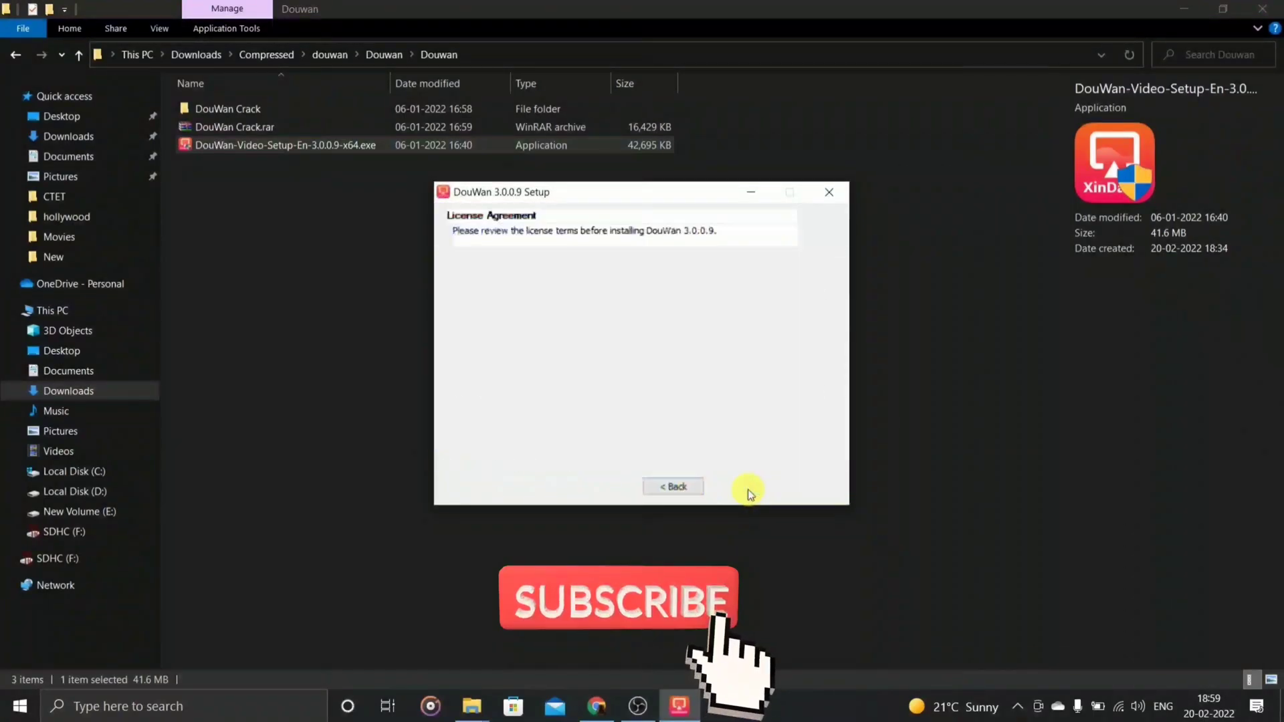
left_click(458, 448)
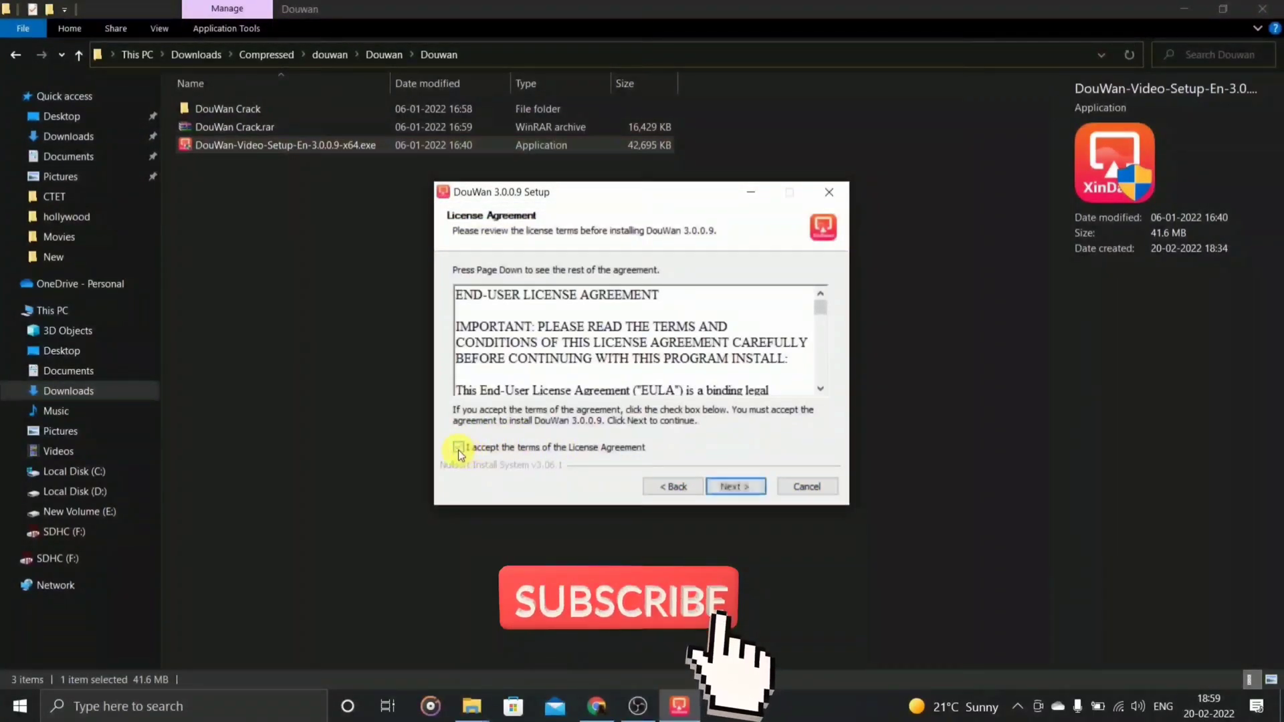
left_click(458, 448)
left_click(735, 488)
left_click(735, 488)
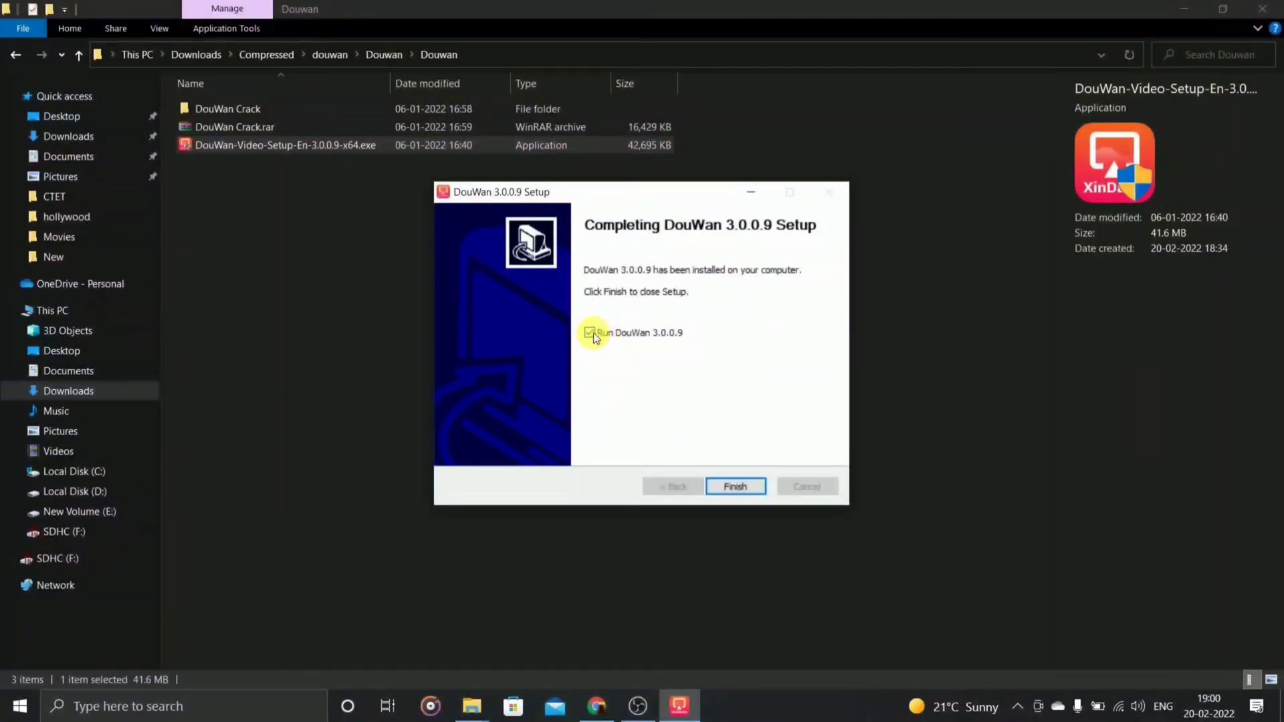
left_click(735, 485)
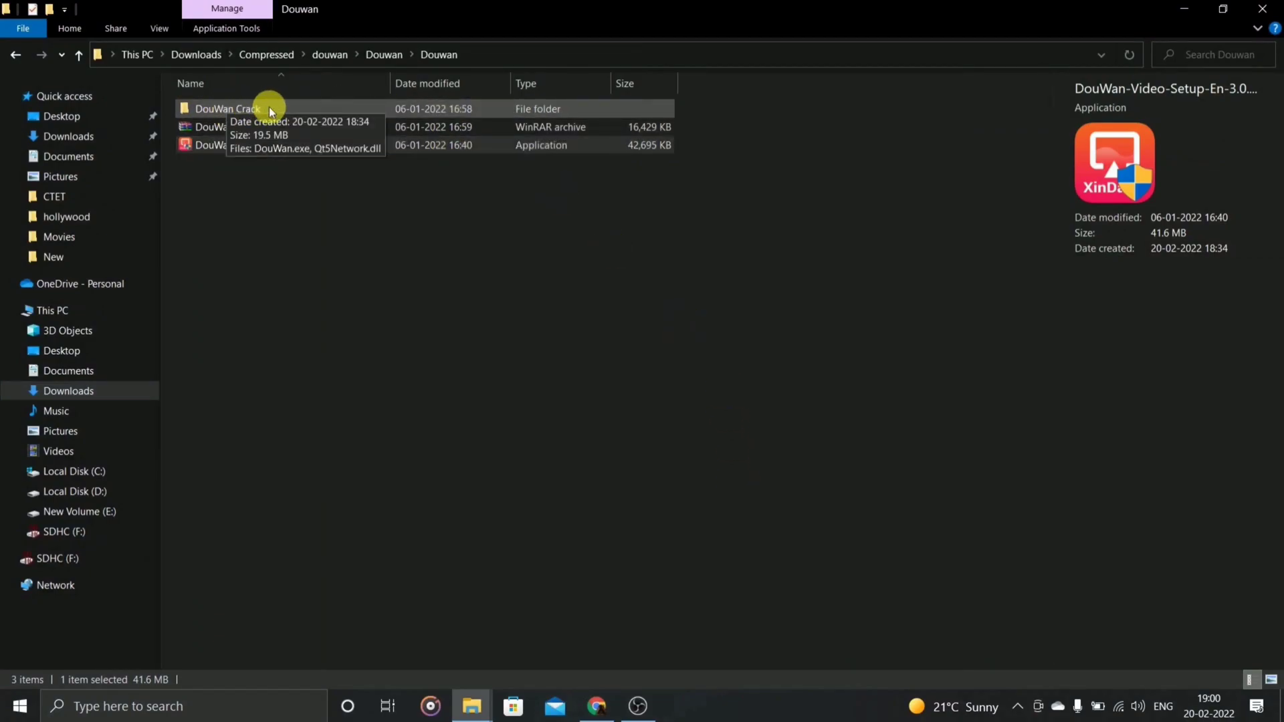
Step: Copy DouWan.exe and Qt5Network.dll from DouWan Crack and minimise File Explorer
double_click(241, 109)
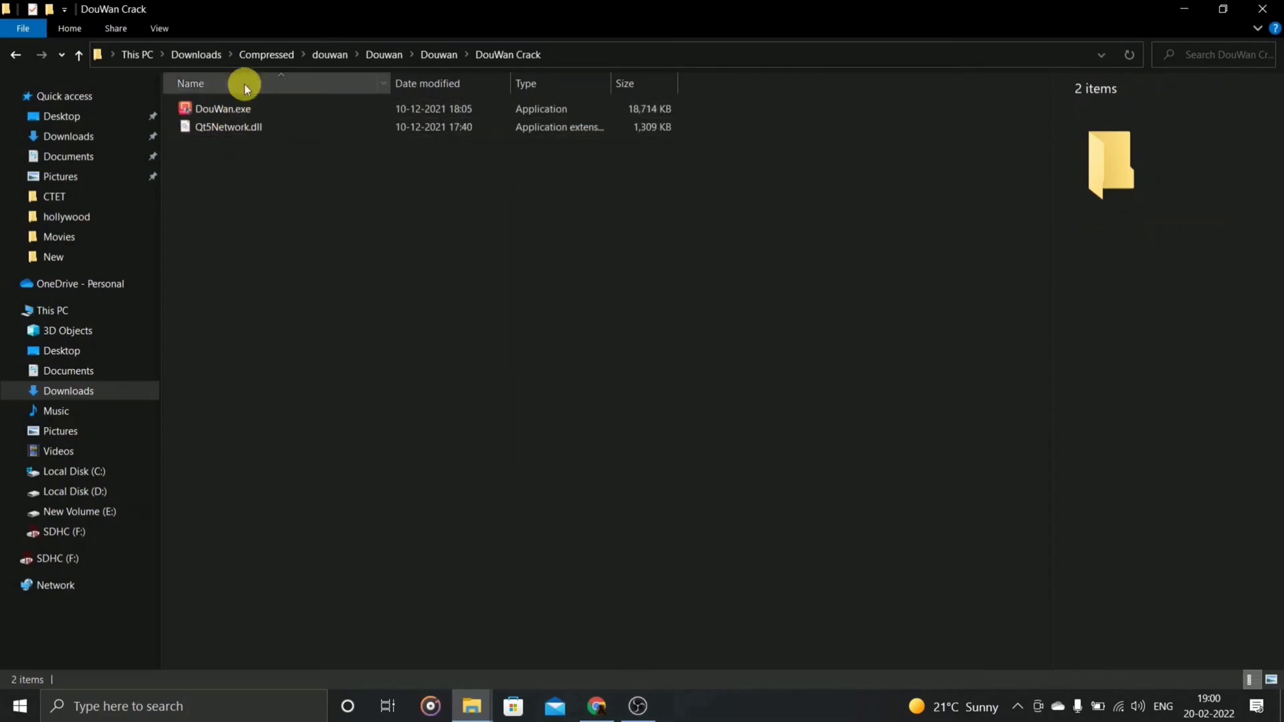
left_click_drag(213, 167, 295, 99)
right_click(272, 112)
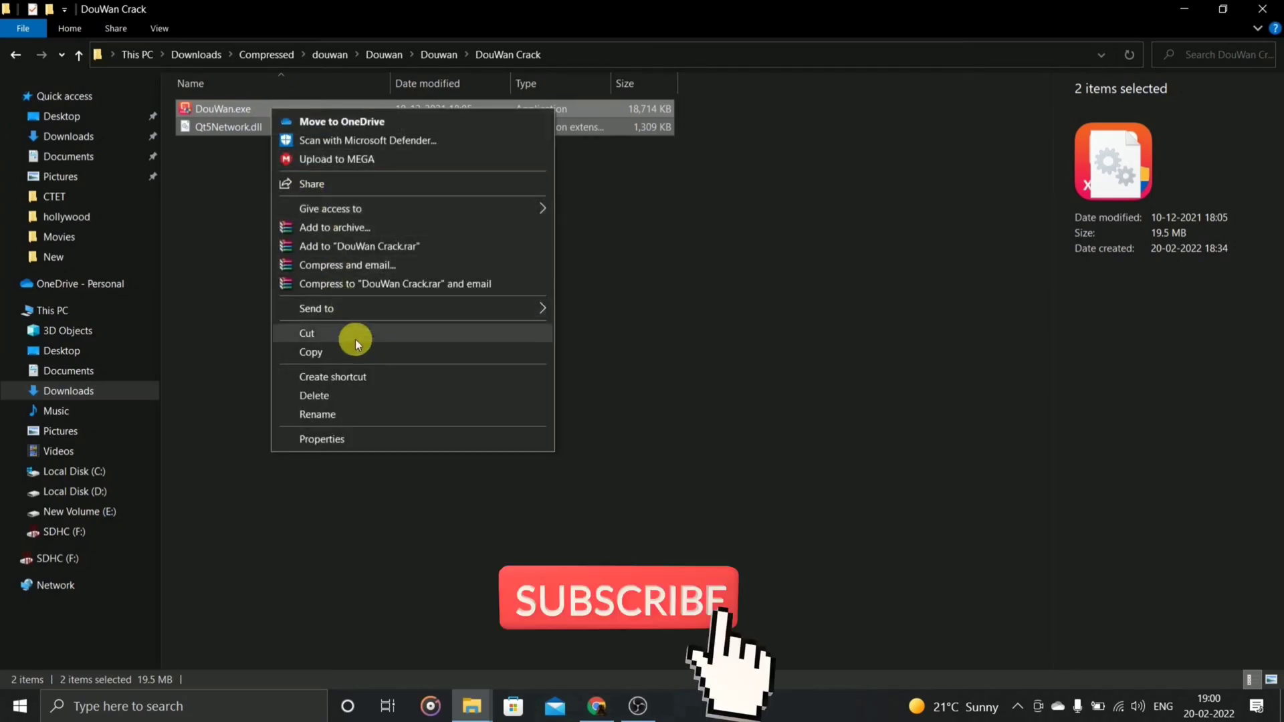
left_click(324, 352)
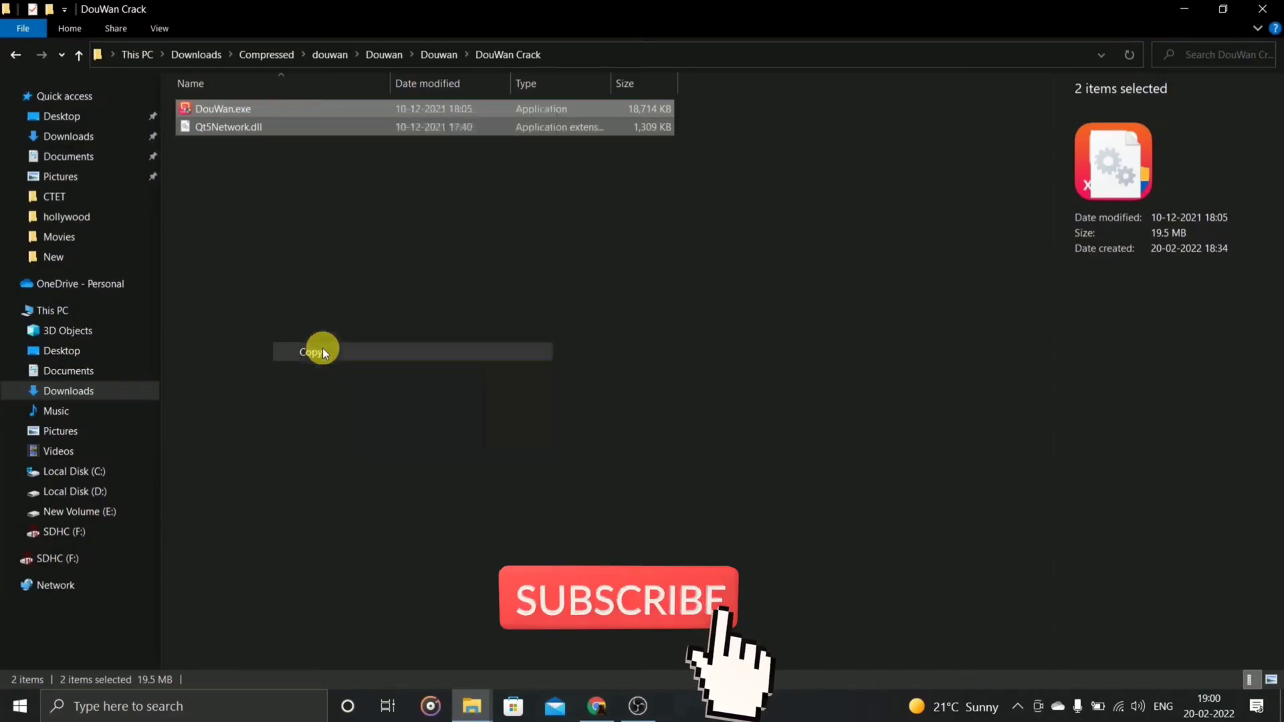
left_click(1192, 12)
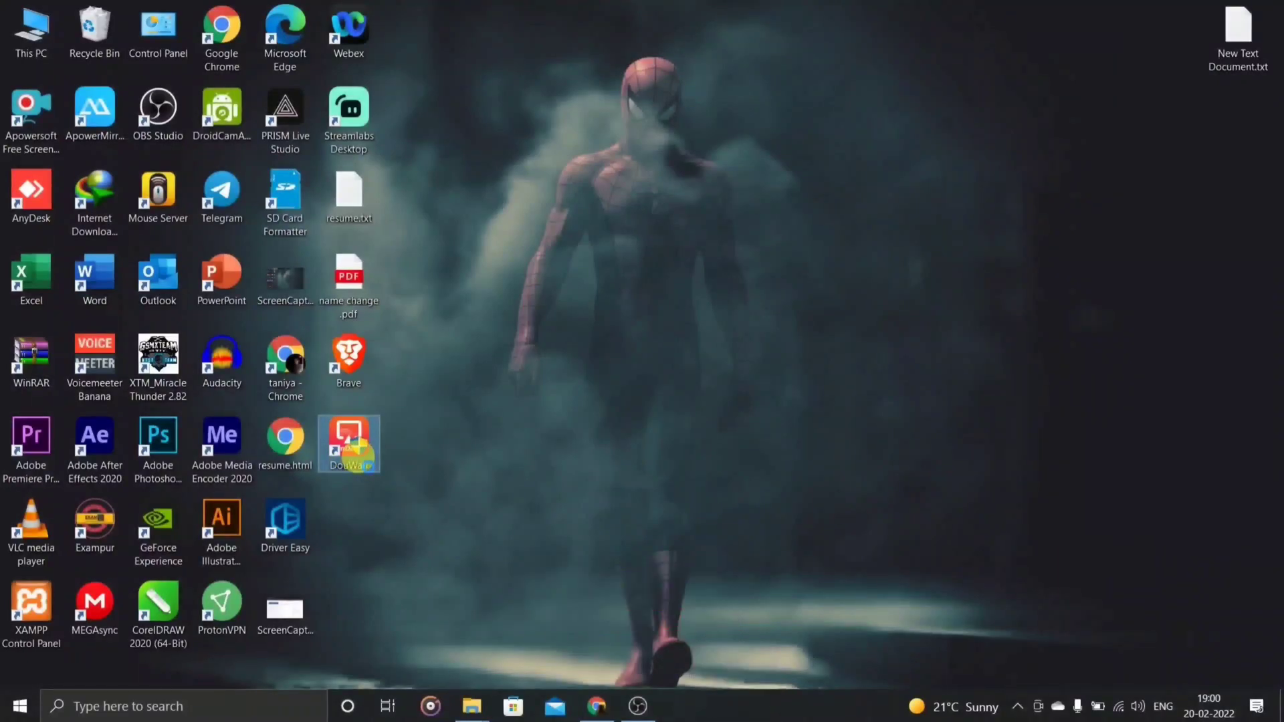
Step: Paste both files into C:\Program Files\douwan, replacing the originals, then launch DouWan
right_click(361, 461)
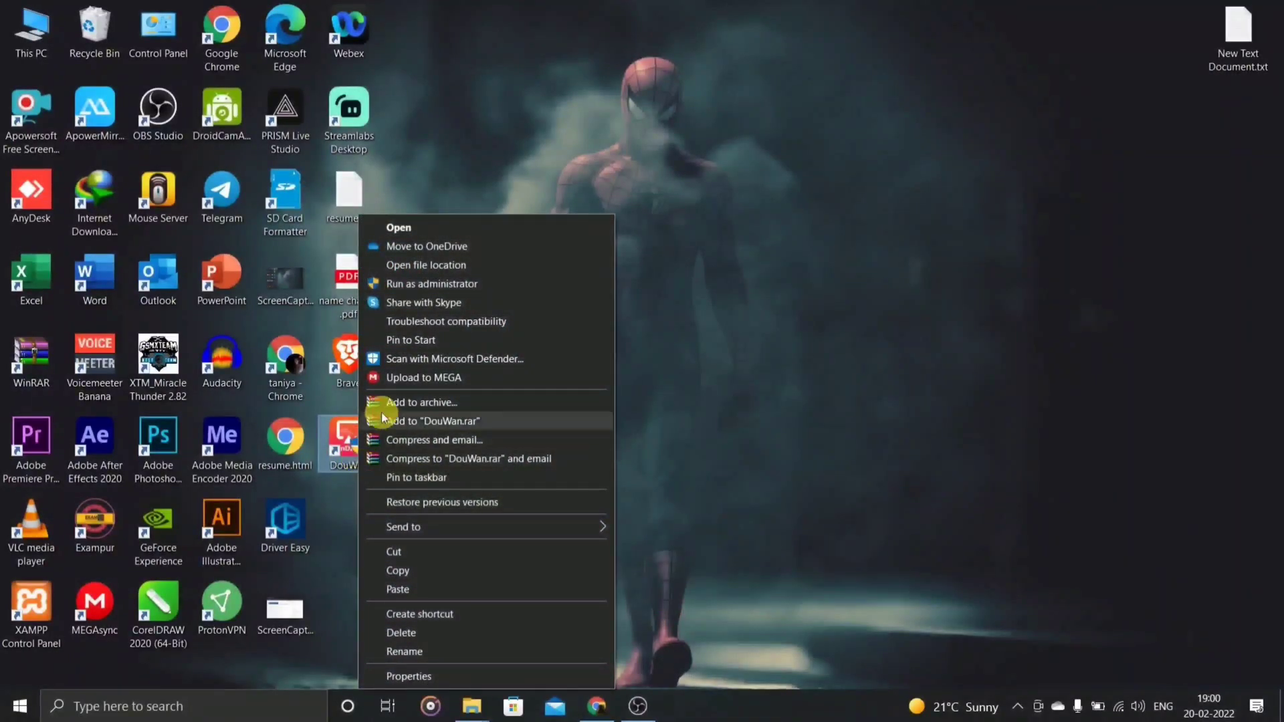
left_click(431, 265)
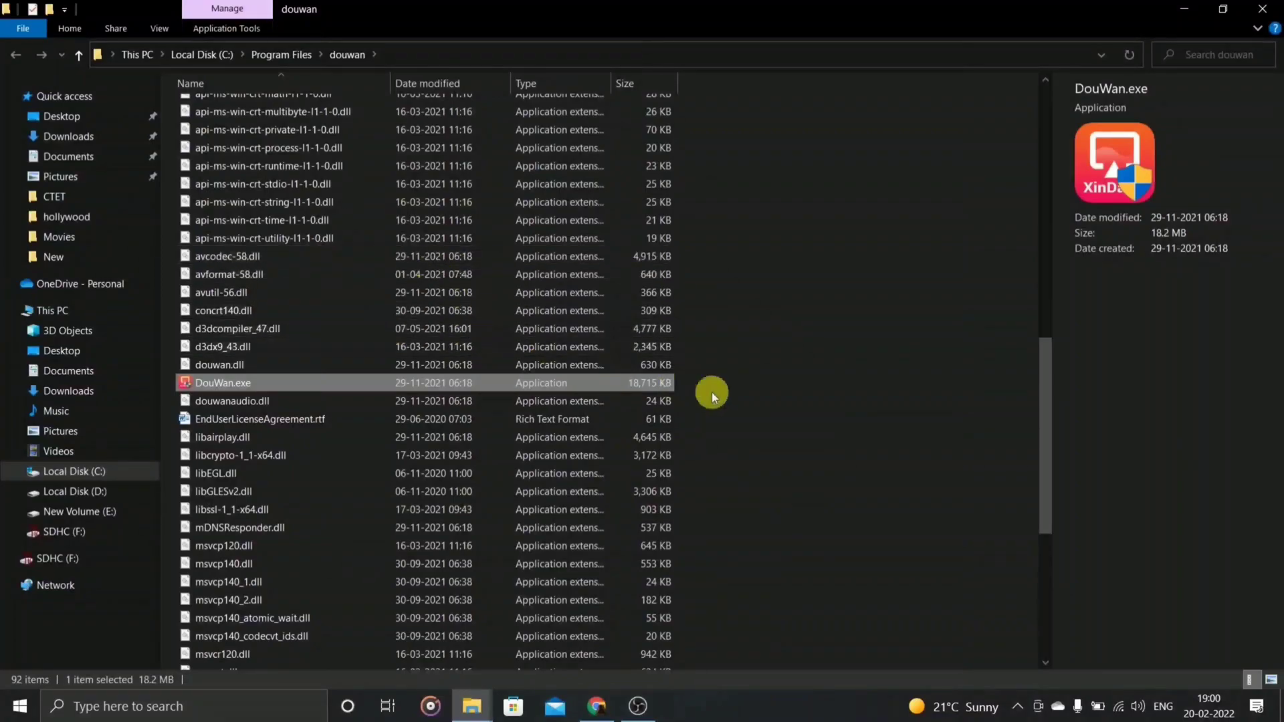
right_click(747, 400)
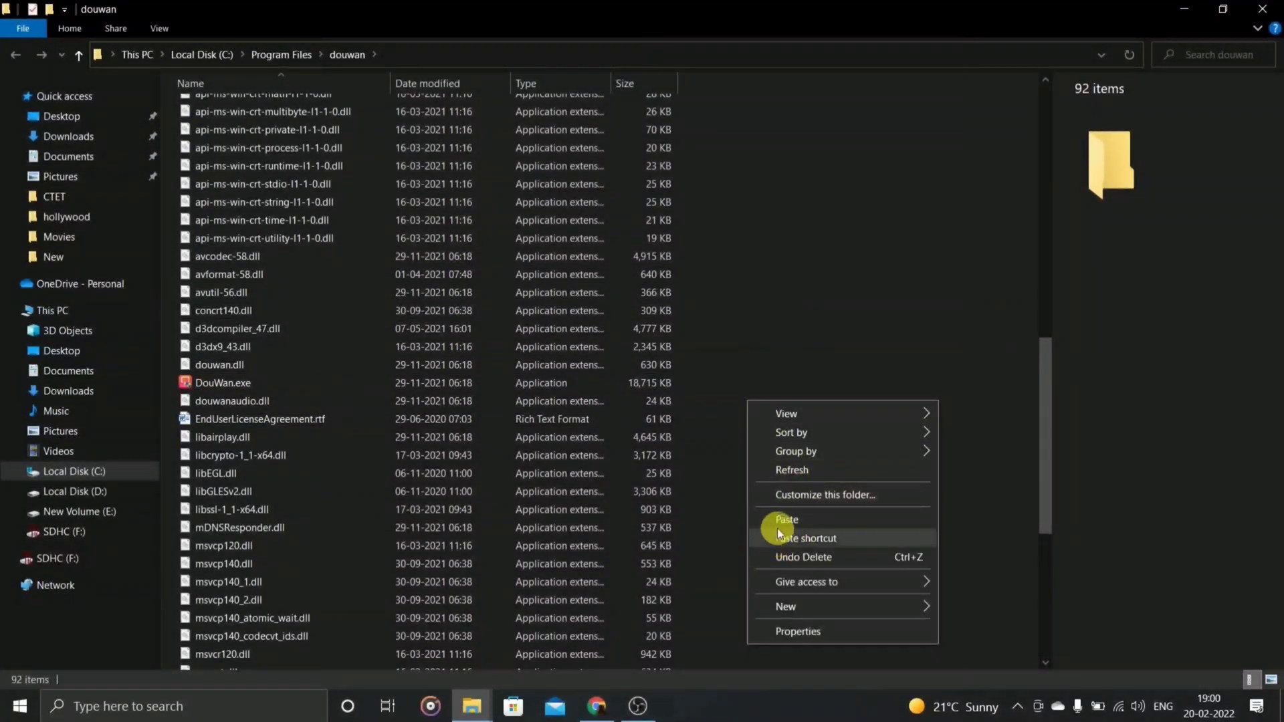
left_click(804, 519)
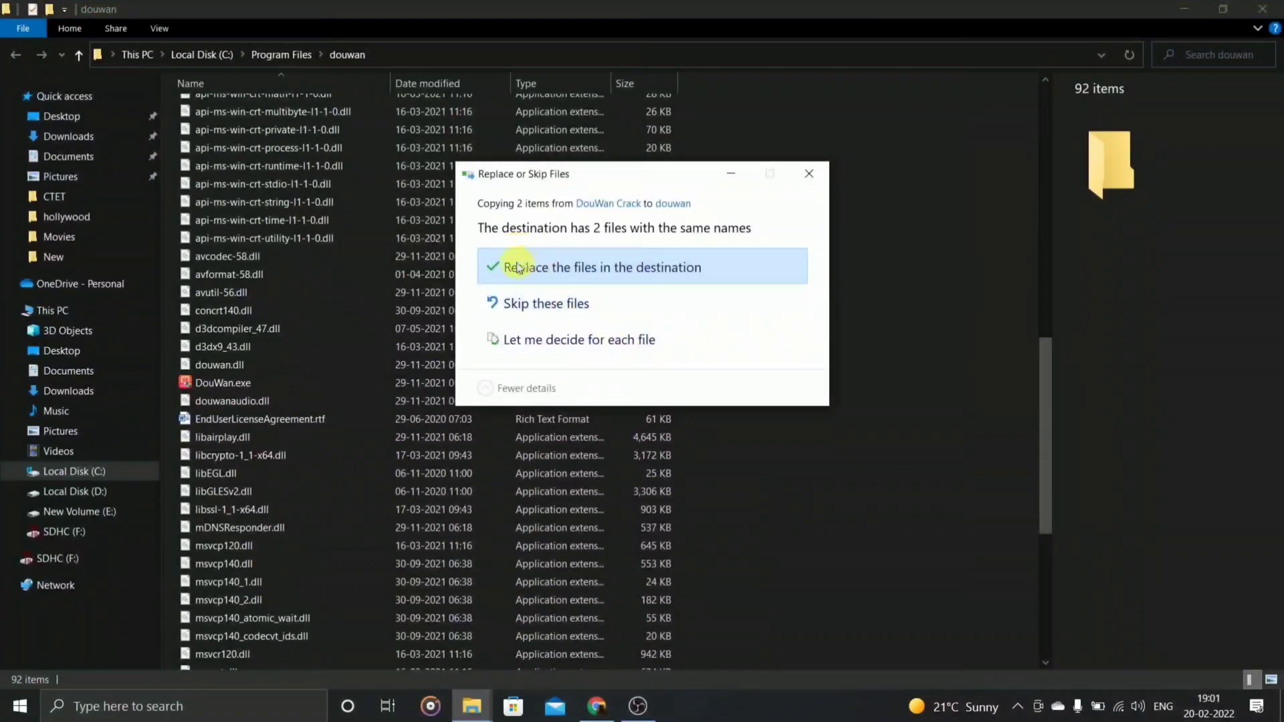
left_click(593, 275)
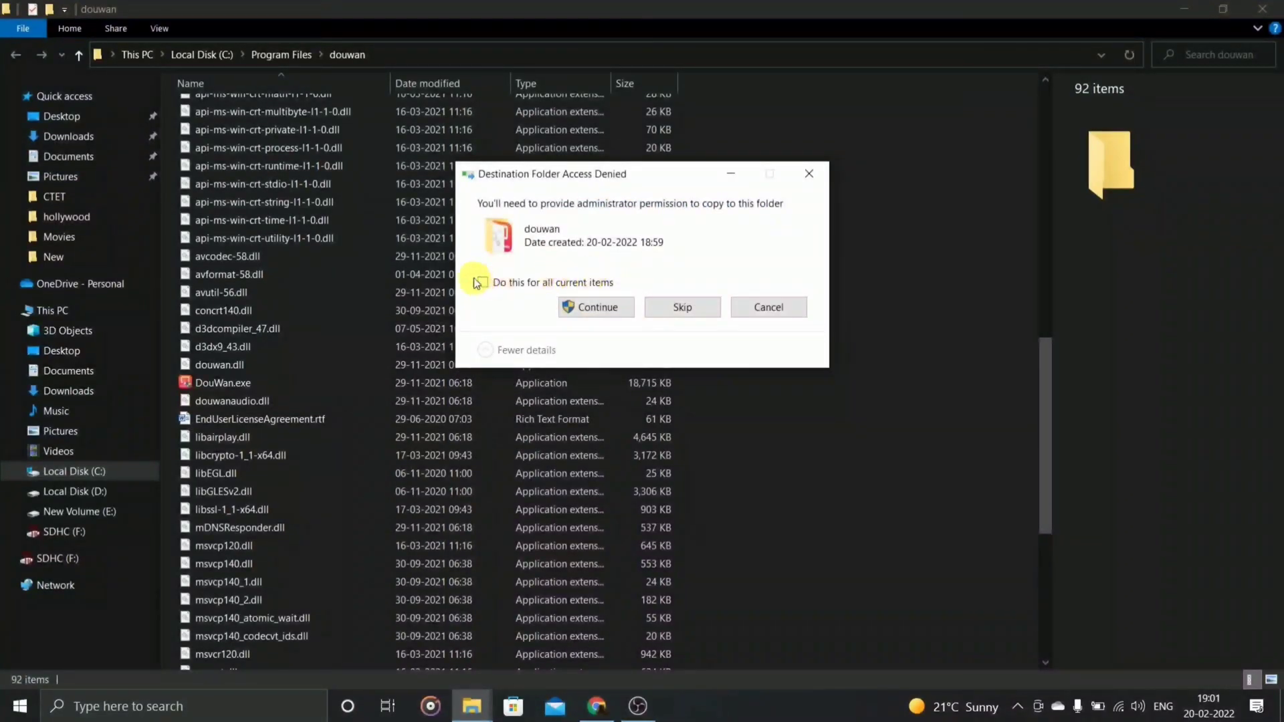
left_click(599, 312)
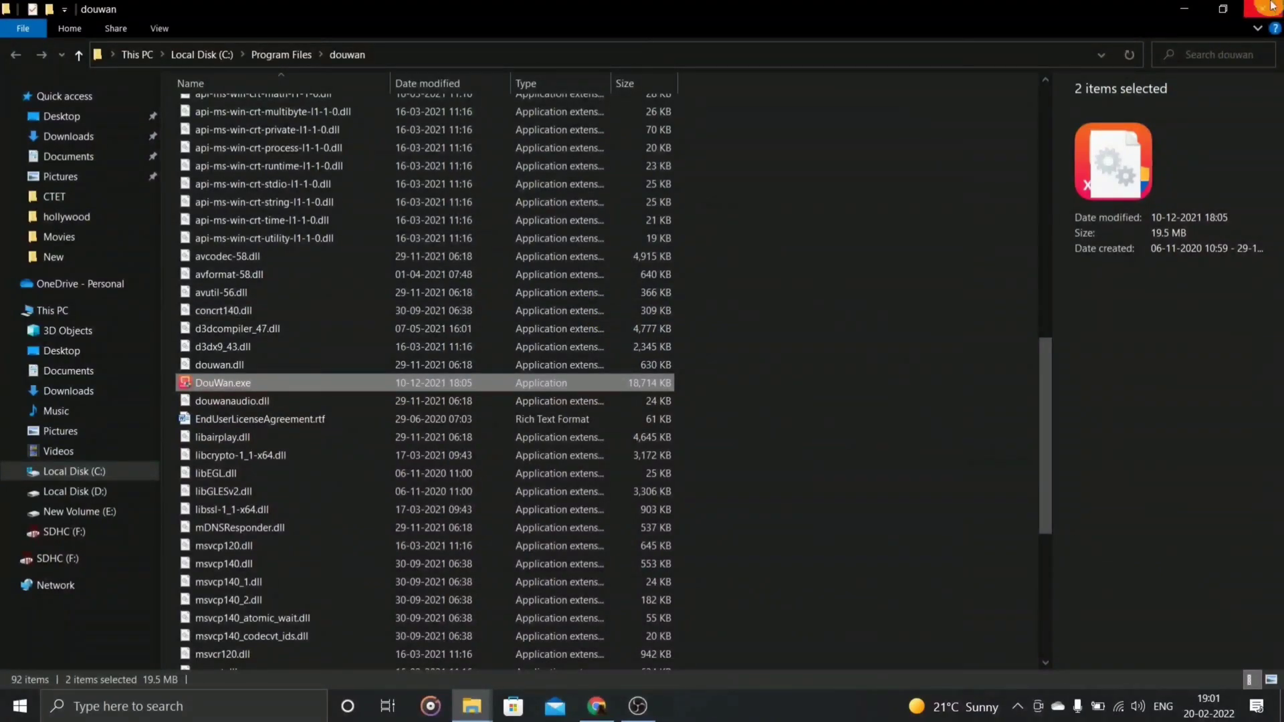
left_click(1271, 6)
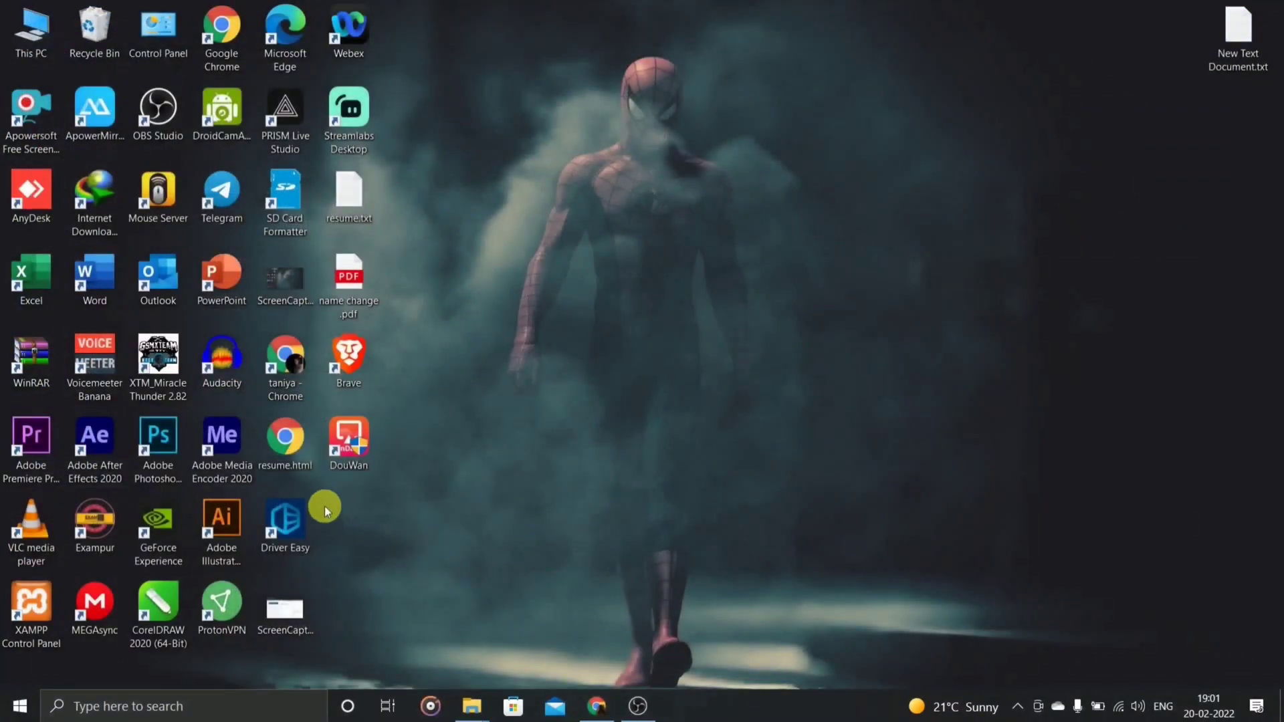
double_click(360, 452)
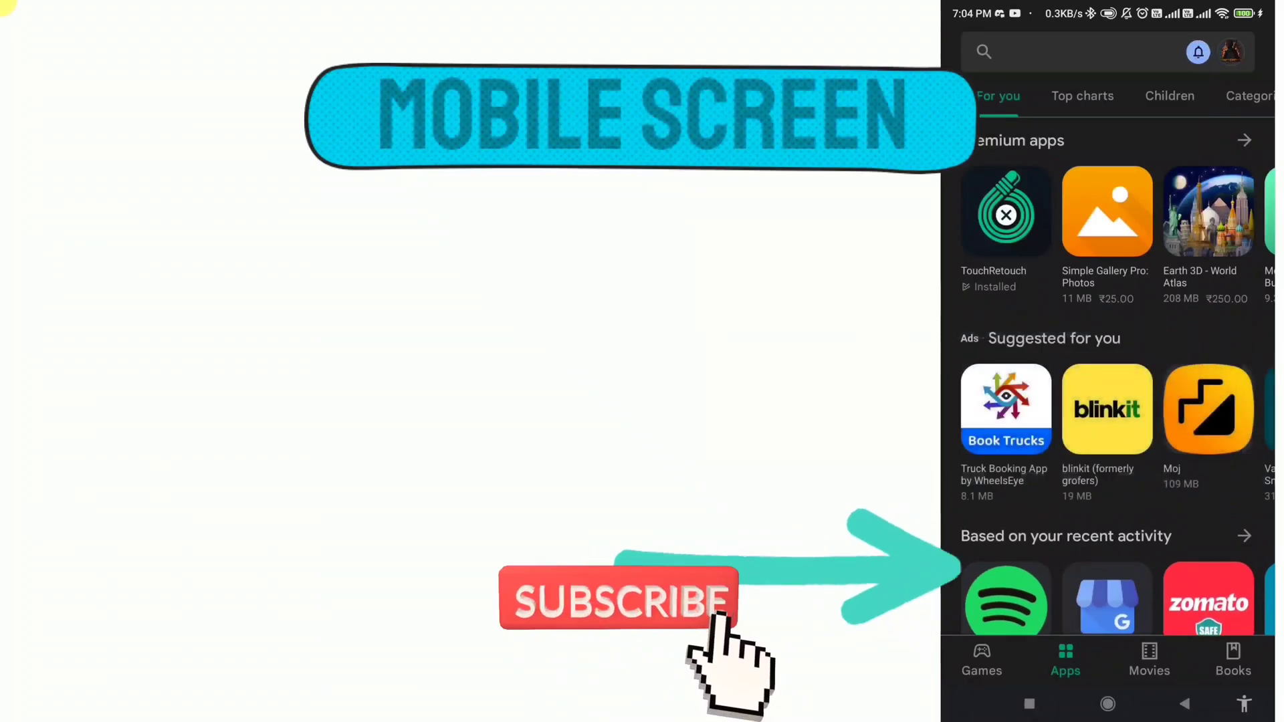
Step: Search the Play Store for 'douw'
left_click(1104, 51)
type("d")
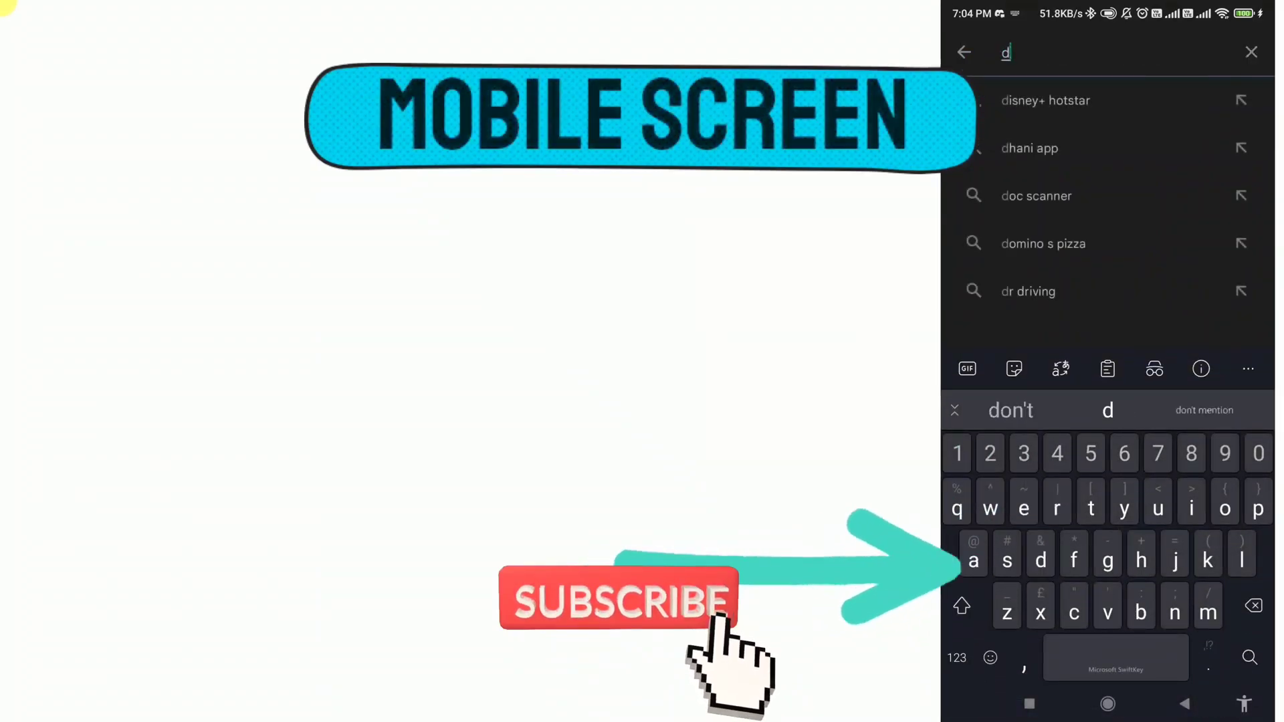
type("ou")
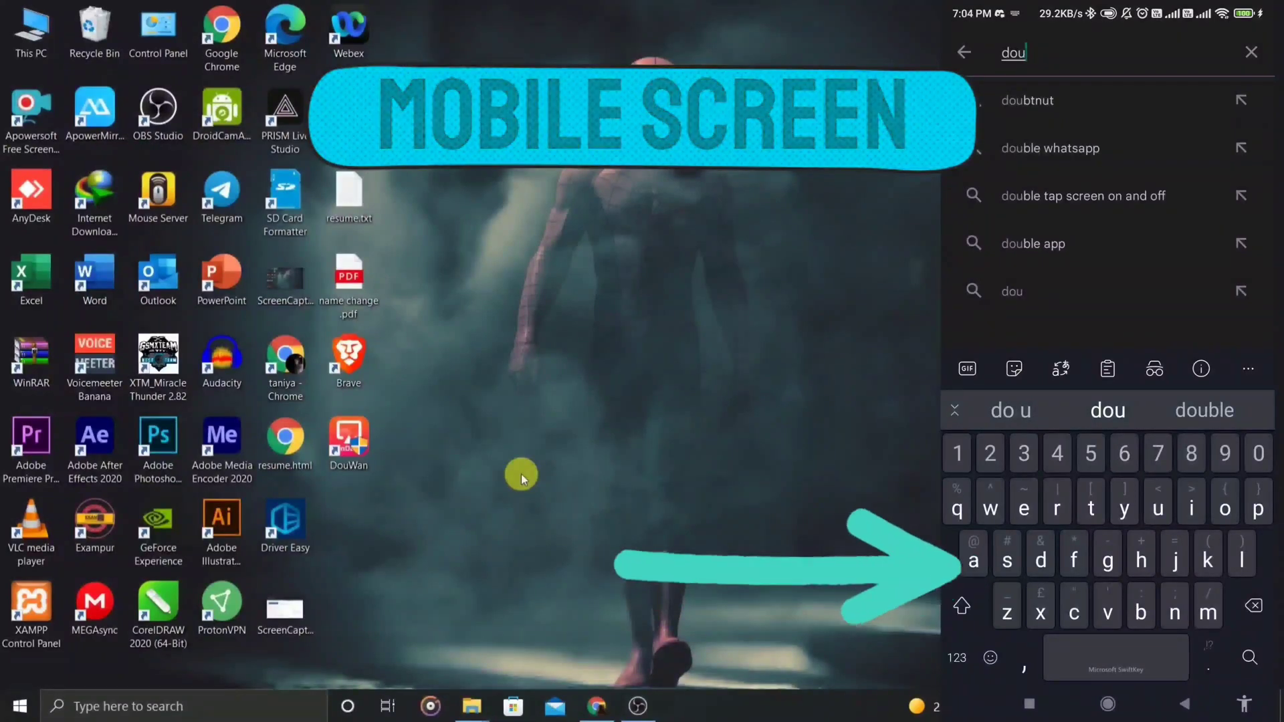
type("w")
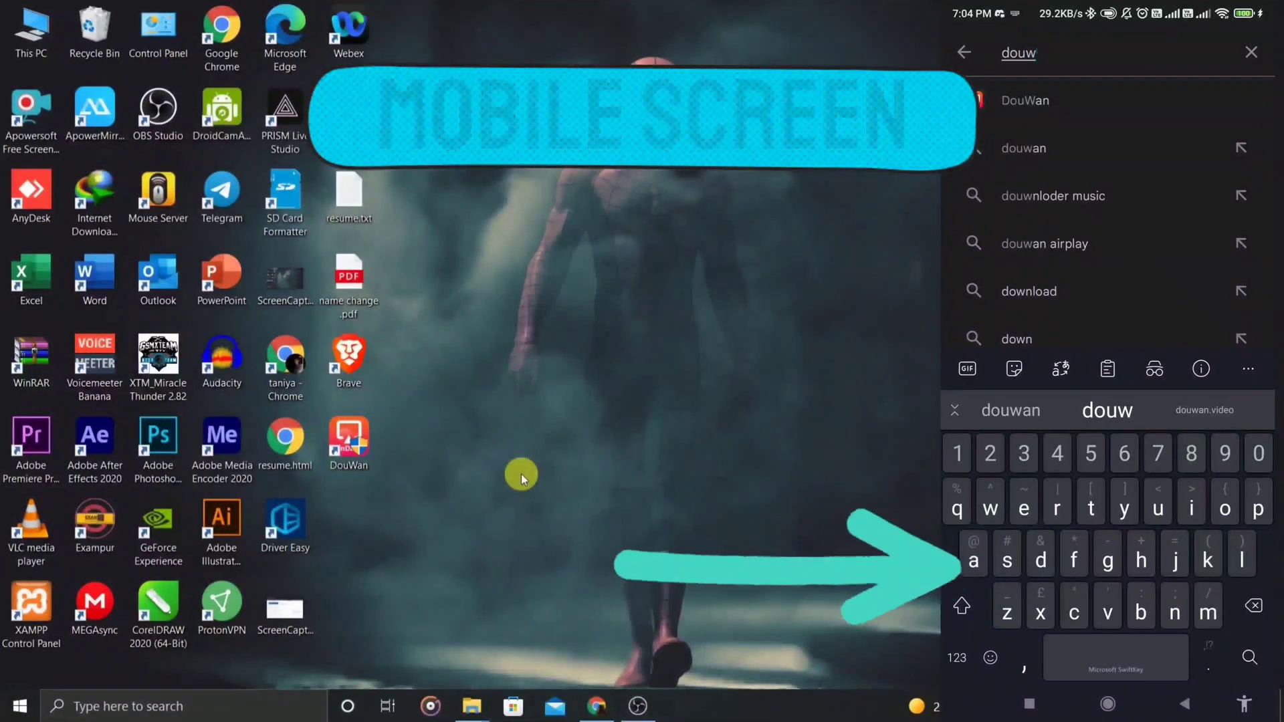